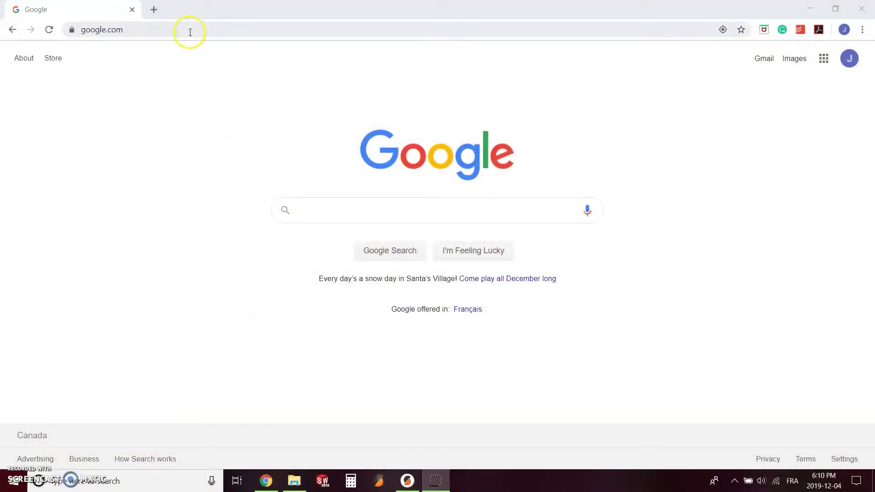
Go to vesc-project.com from Chrome's address bar
left_click(190, 32)
triple_click(190, 32)
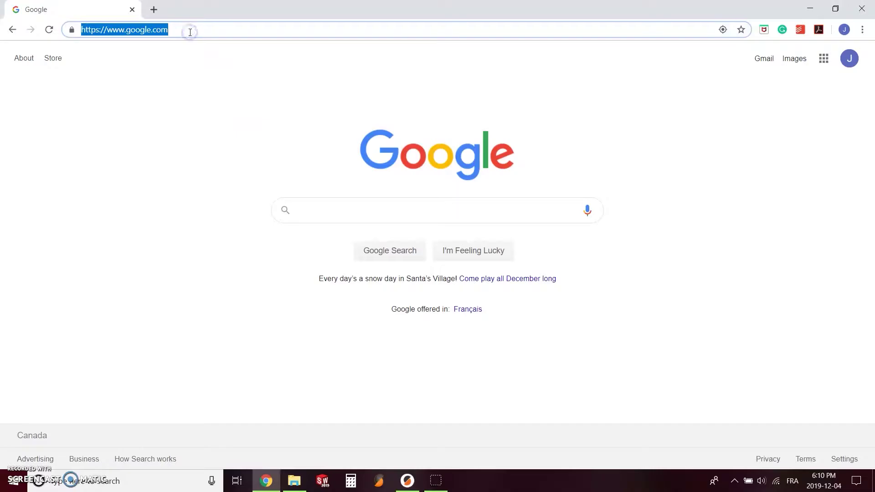
type("vesc-project")
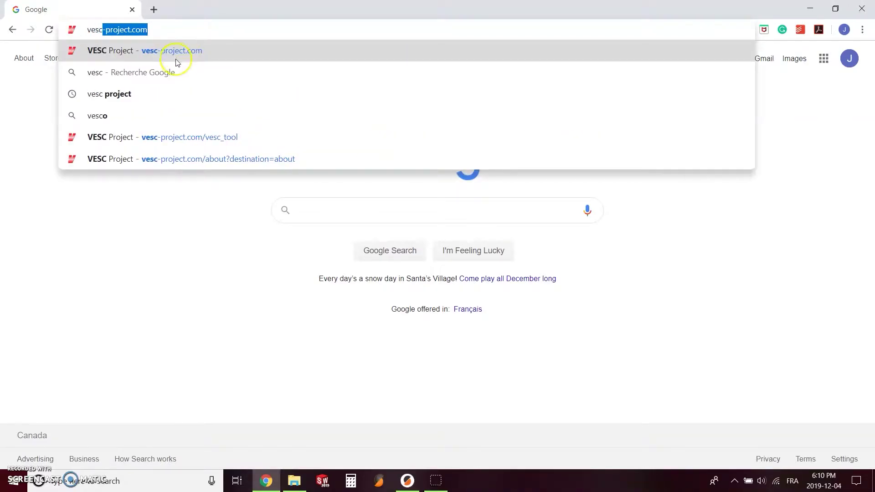
left_click(169, 52)
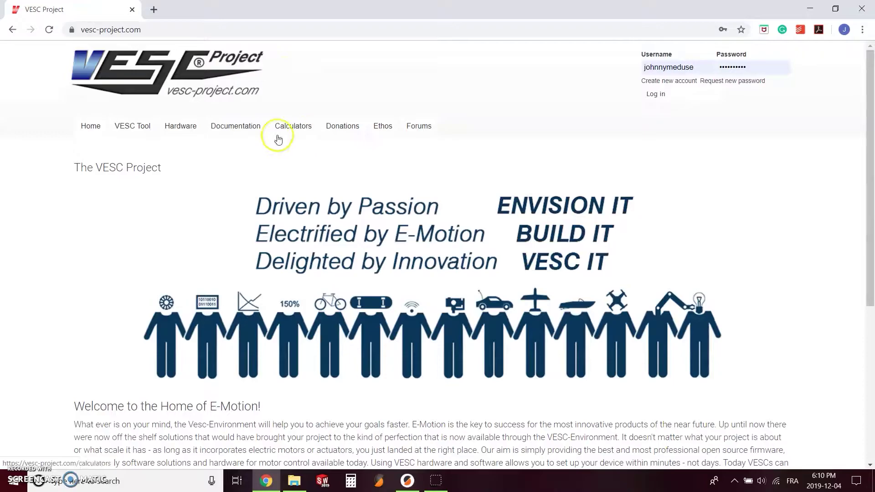
Open the VESC Tool download page and then the VESC Tool Free product page
left_click(142, 125)
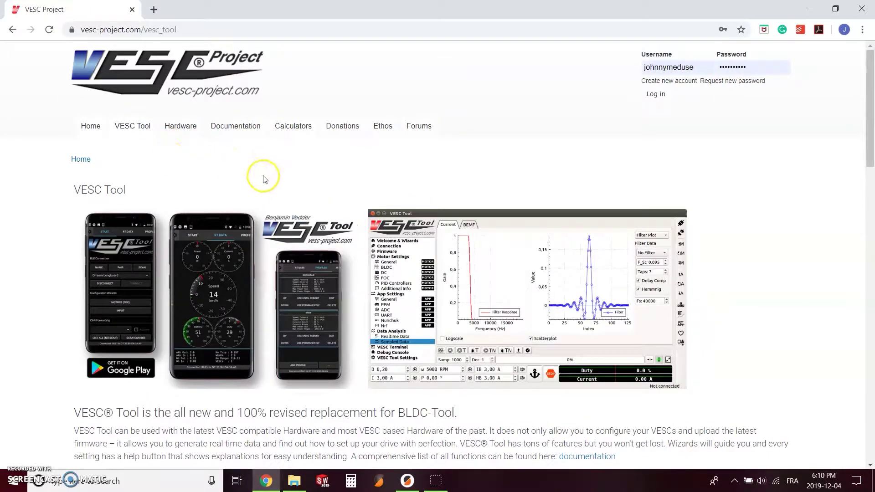
scroll(262, 178, "down", 8)
scroll(262, 178, "down", 15)
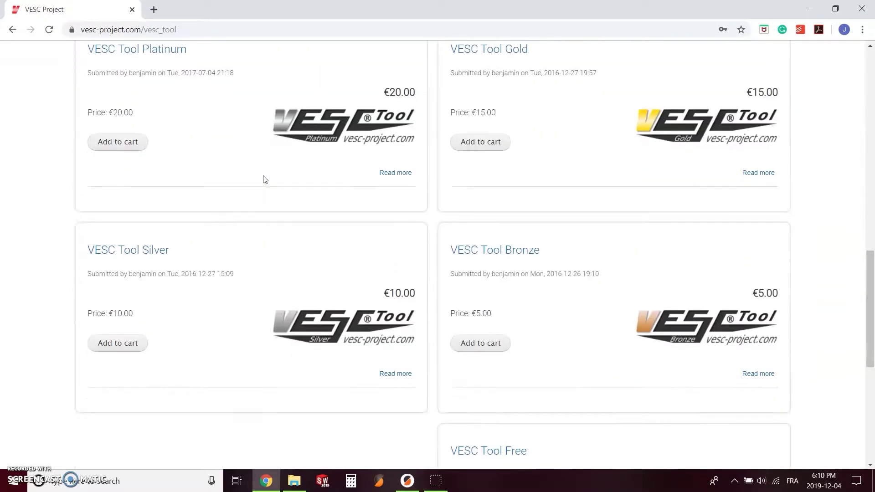
scroll(266, 180, "up", 10)
scroll(267, 183, "down", 7)
scroll(266, 183, "down", 3)
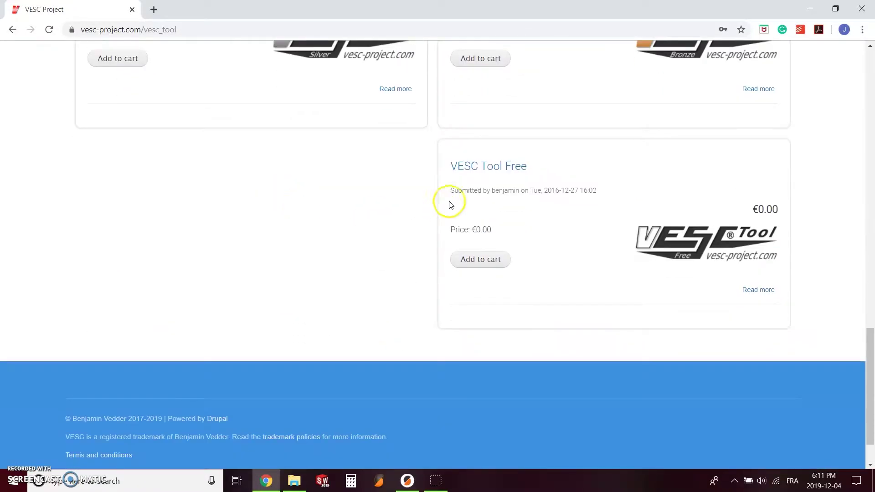
left_click(479, 167)
scroll(442, 260, "down", 5)
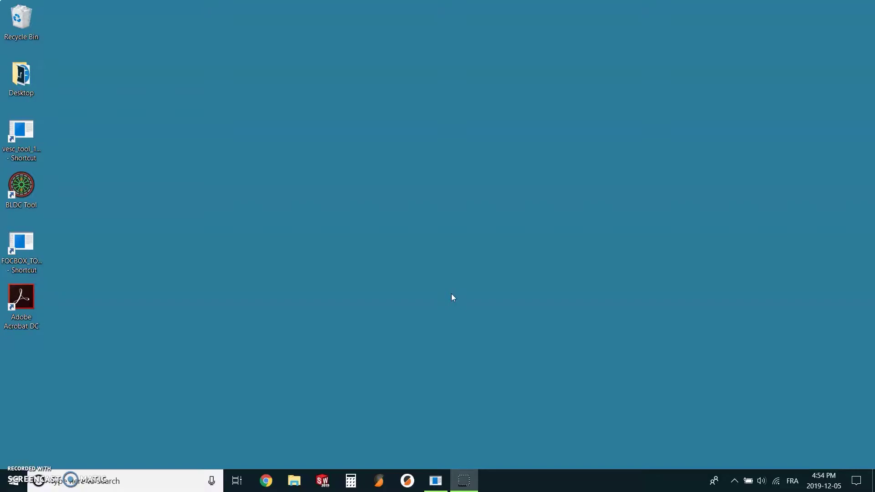
Restore VESC Tool, refresh serial ports, and connect to COM3, accepting the old-firmware warning
left_click(436, 481)
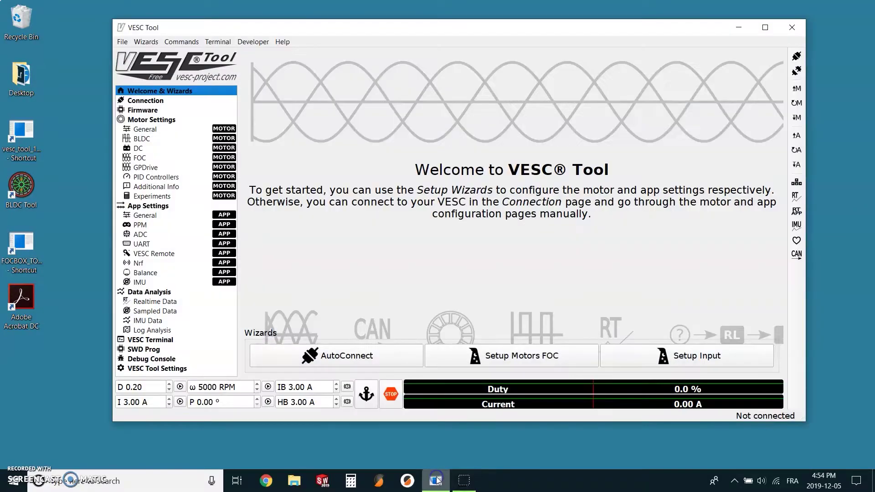
left_click(163, 104)
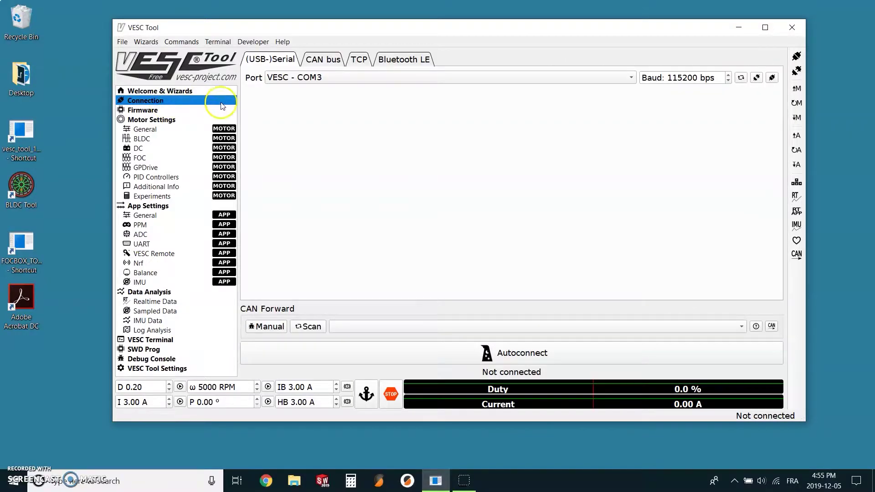
left_click(741, 78)
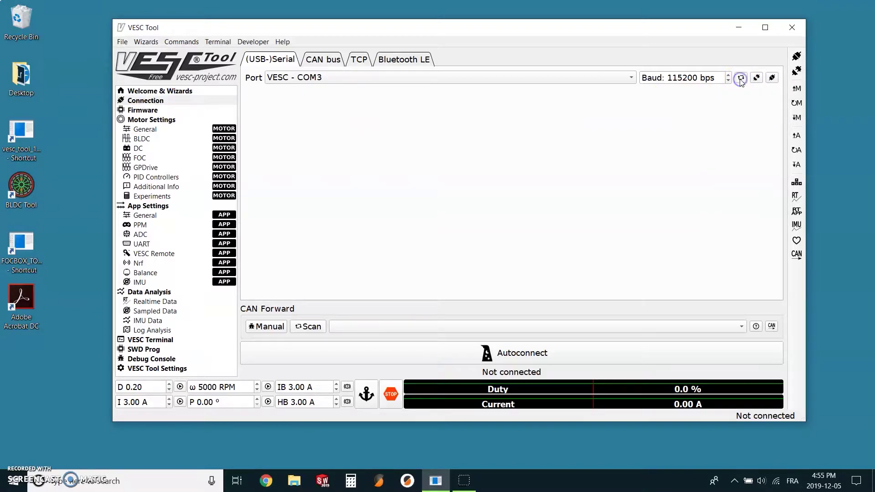
left_click(772, 79)
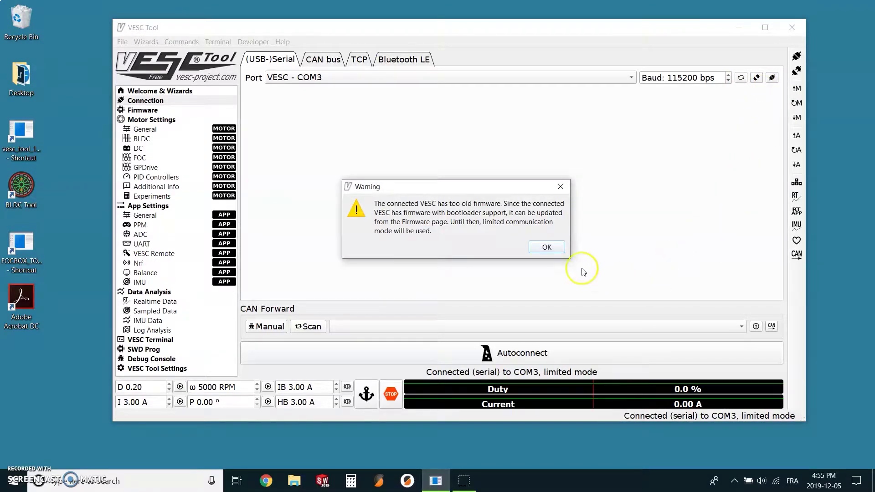
left_click(560, 251)
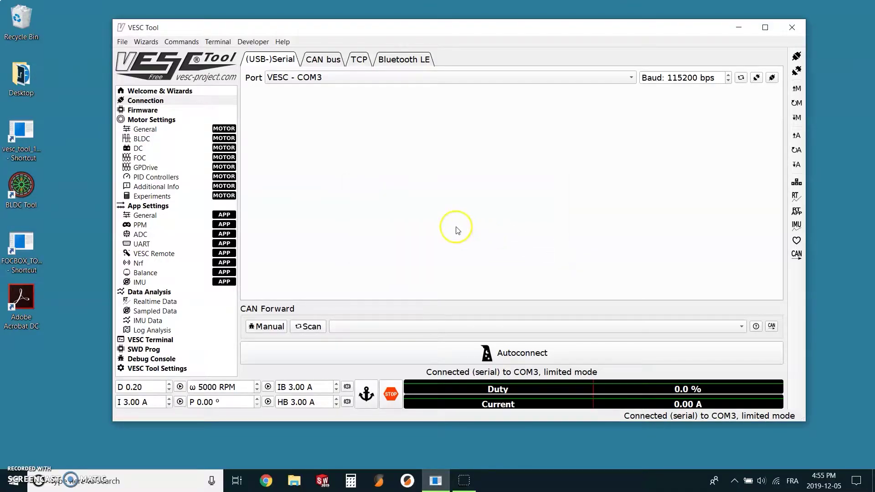
left_click(170, 112)
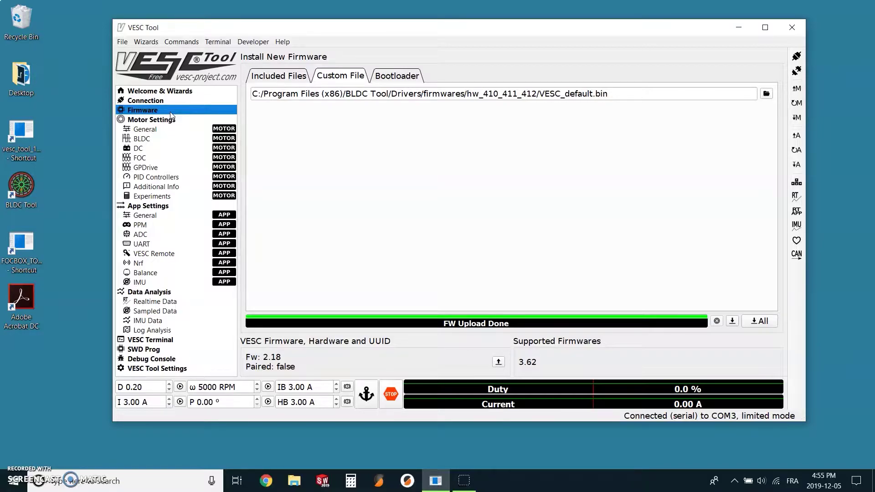
Upload VESC_default.bin for hardware 410 & 411 & 412 from Included Files and confirm
left_click(270, 81)
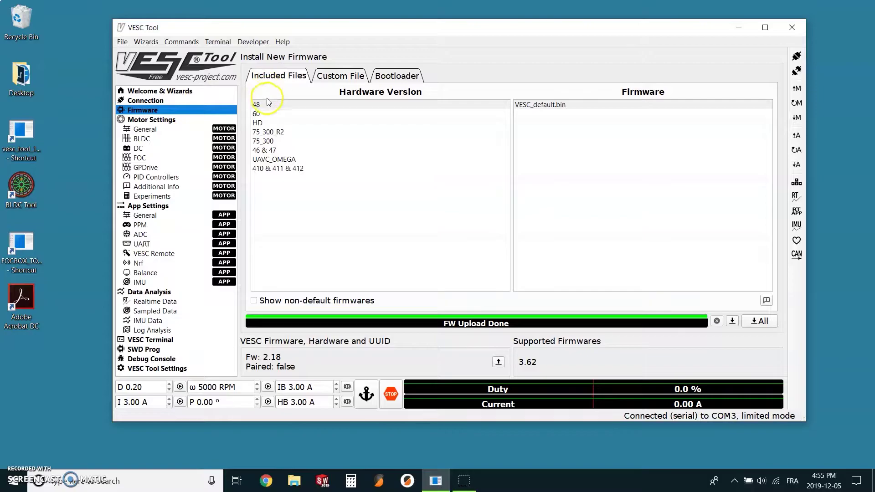
left_click(264, 169)
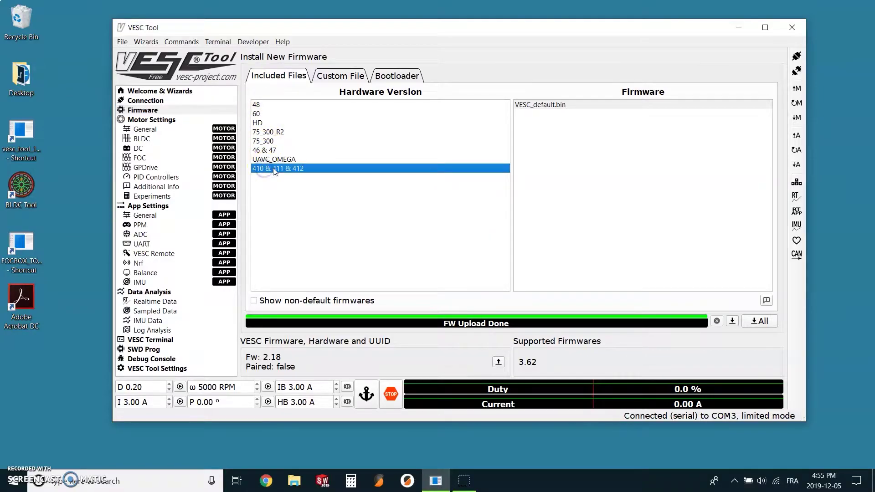
left_click(543, 107)
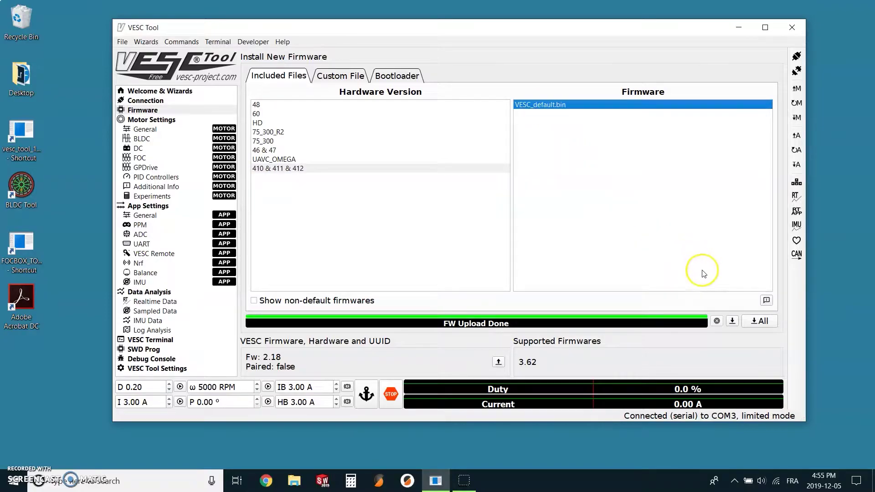
left_click(733, 321)
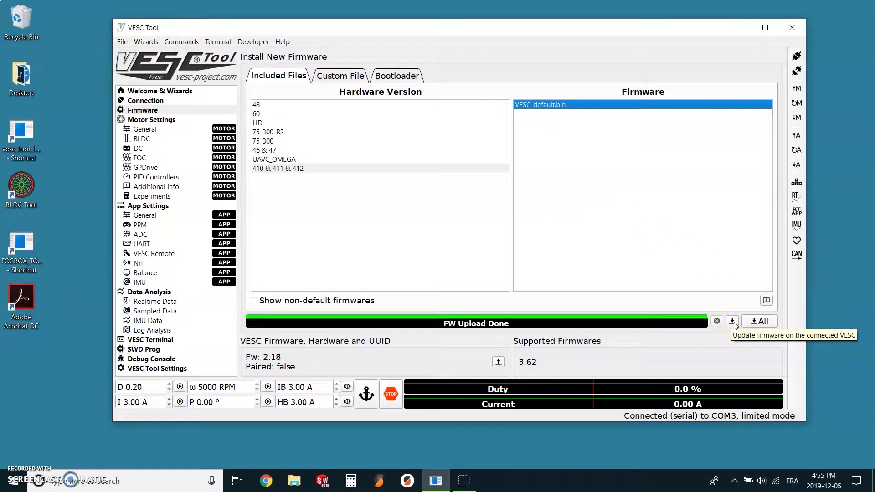
left_click(732, 321)
left_click(733, 322)
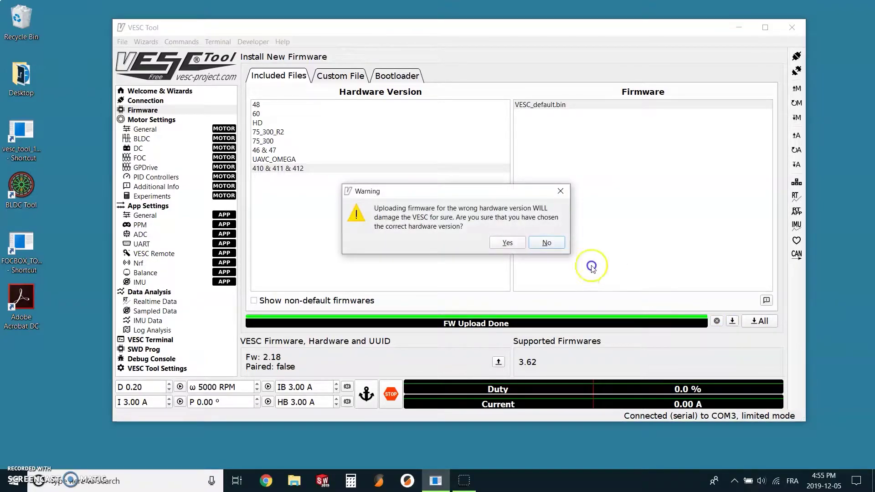
left_click(512, 245)
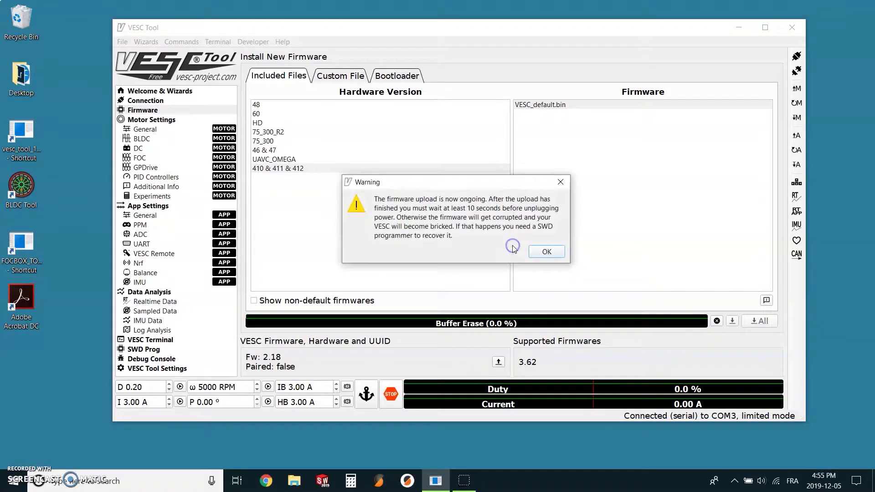
Acknowledge the upload messages, reconnect to the controller on firmware 3.62, then disconnect
left_click(554, 256)
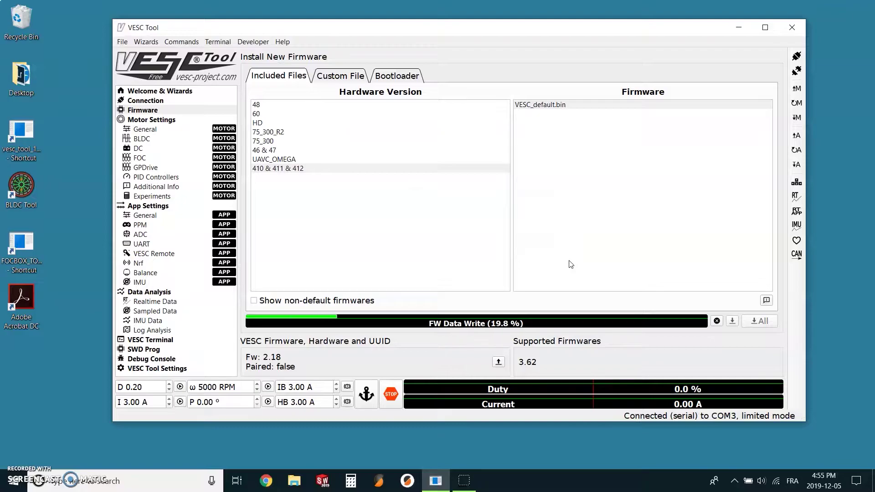
left_click(591, 272)
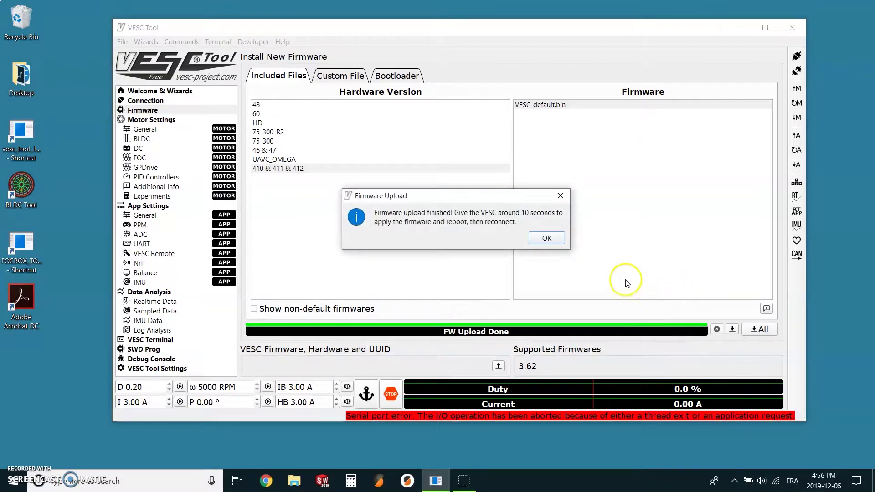
left_click(551, 237)
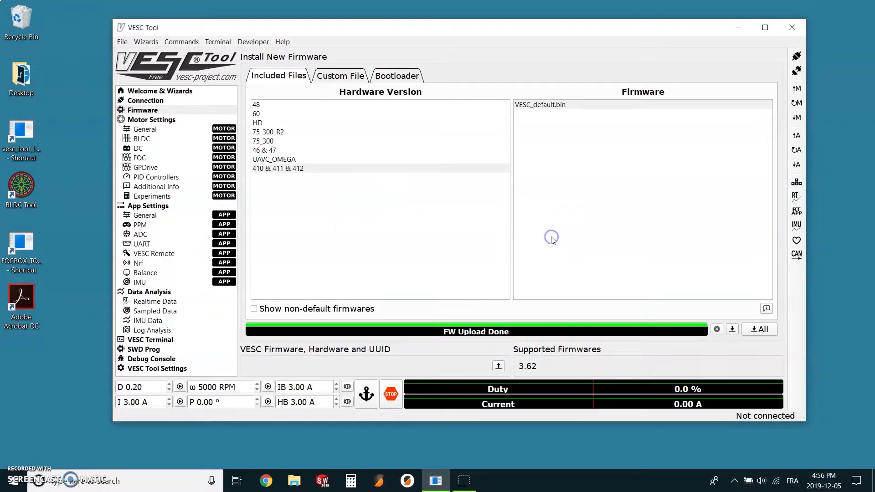
left_click(796, 56)
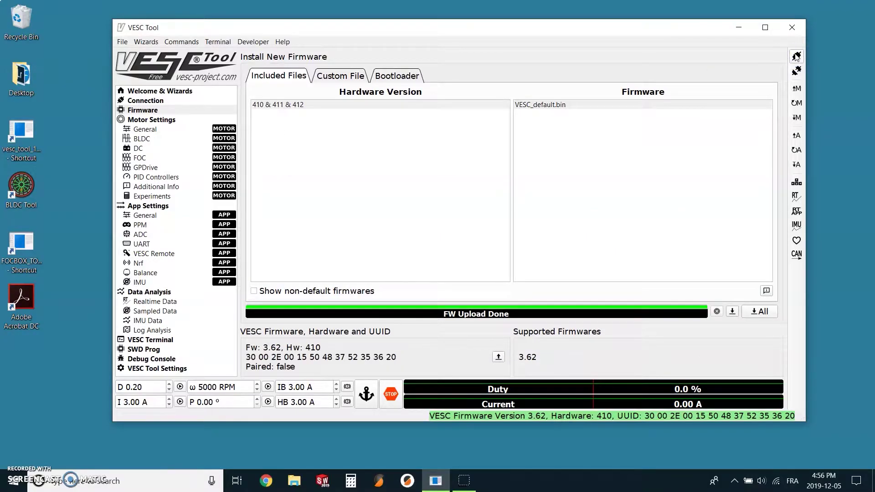
left_click(337, 316)
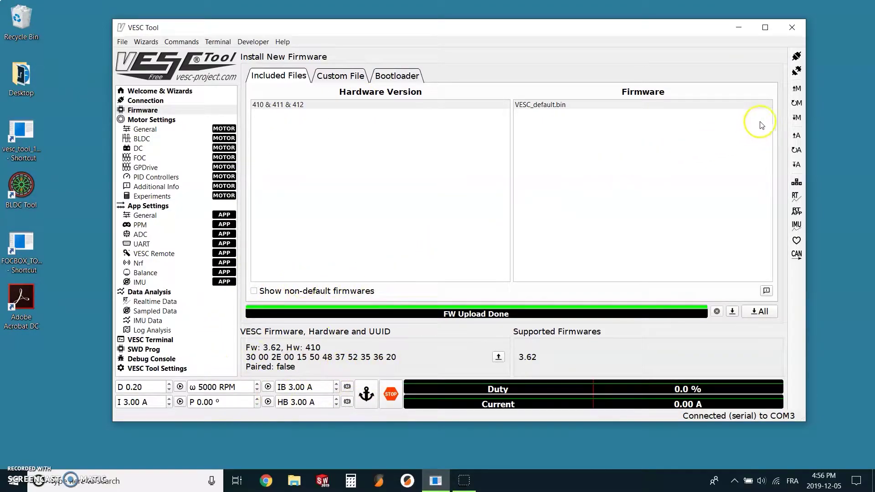
left_click(795, 73)
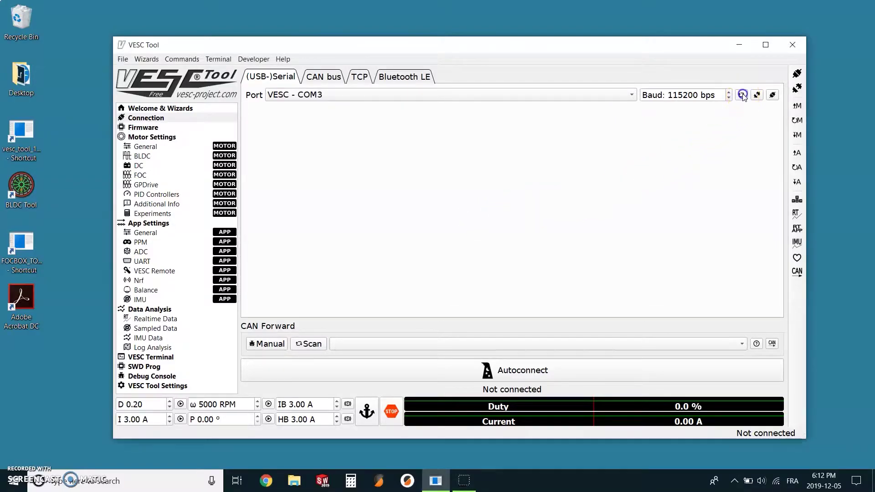
Connect to COM3, dismiss the outdated-firmware warning, and select 410 & 411 & 412 with VESC_default.bin
left_click(772, 95)
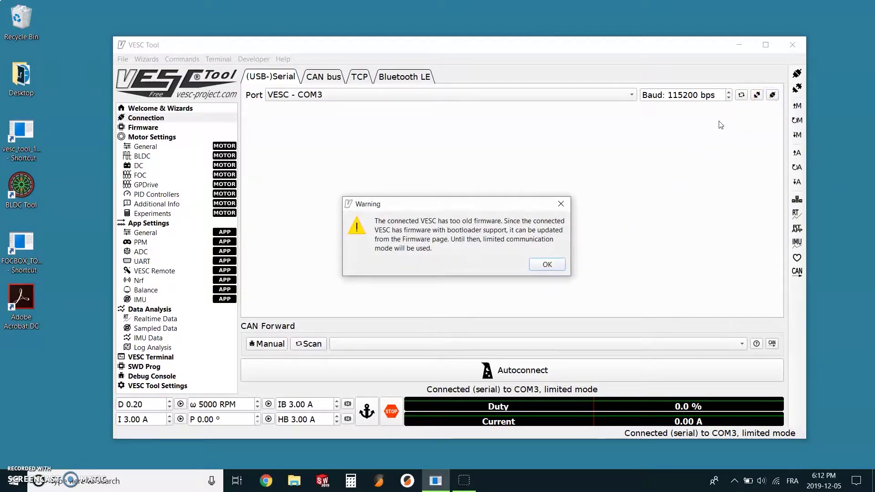
left_click(536, 263)
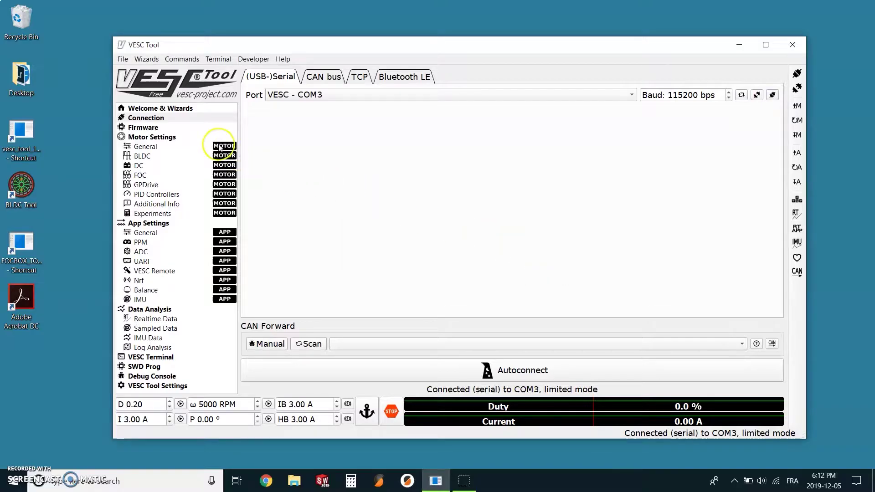
left_click(144, 128)
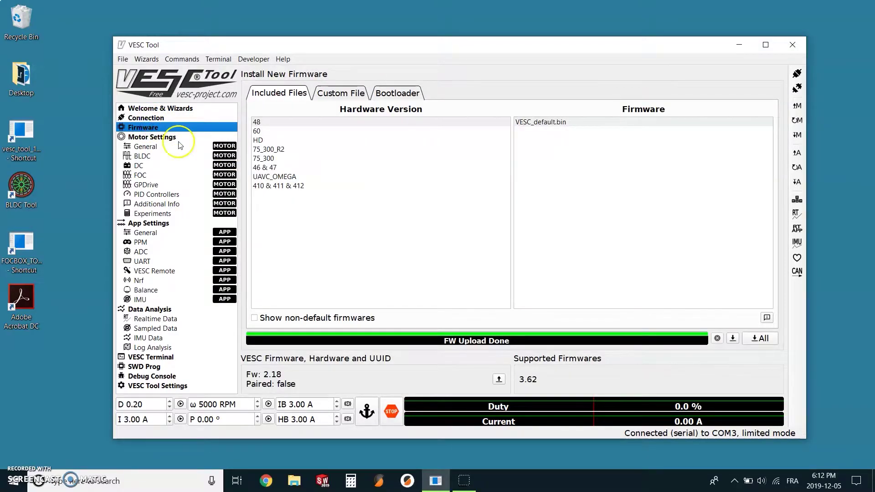
left_click(272, 185)
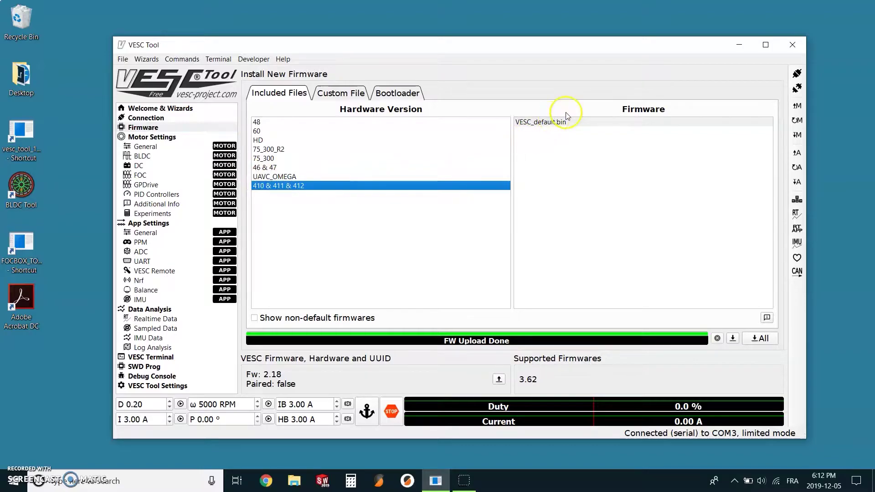
left_click(557, 122)
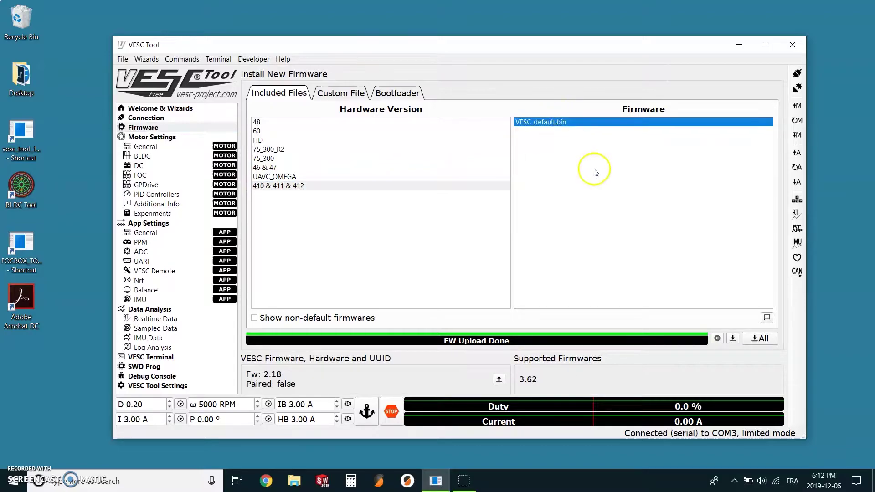
Upload the selected firmware, confirm the hardware version, and close the upload-finished message
left_click(733, 338)
left_click(510, 260)
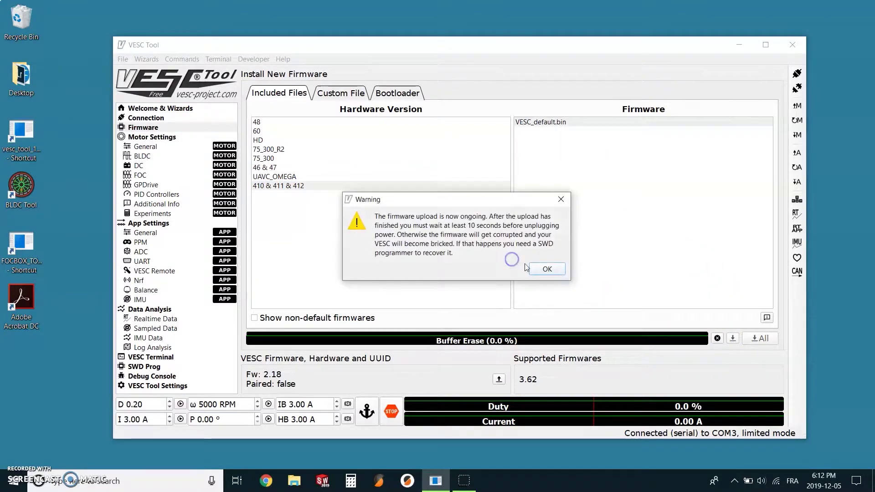
left_click(552, 269)
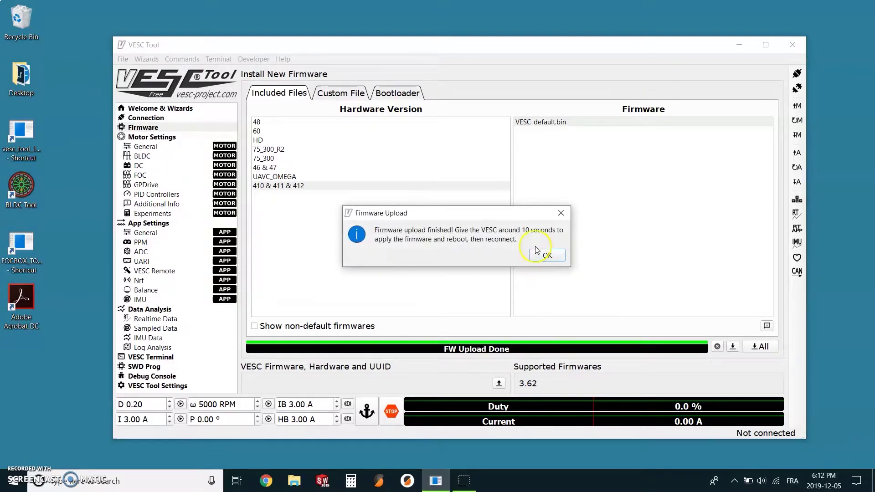
left_click(546, 255)
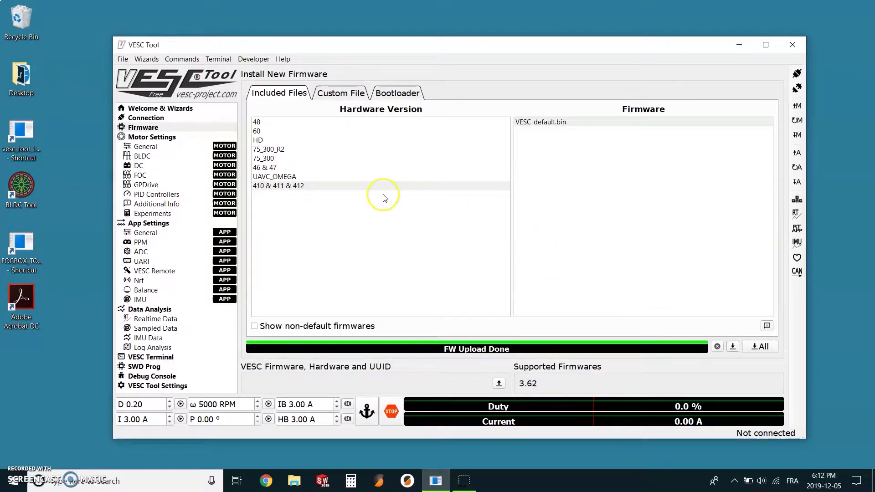
Reconnect to COM3, now on firmware 3.62, and go to Welcome & Wizards
left_click(140, 119)
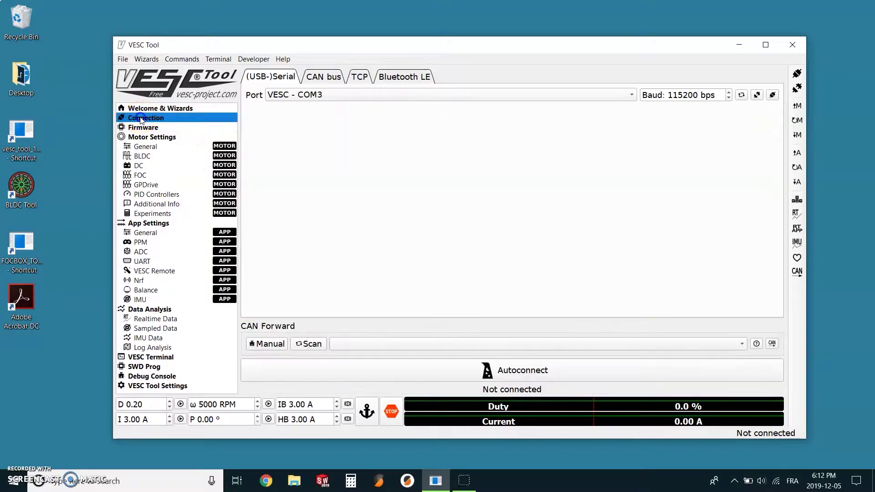
left_click(662, 131)
left_click(741, 95)
left_click(773, 96)
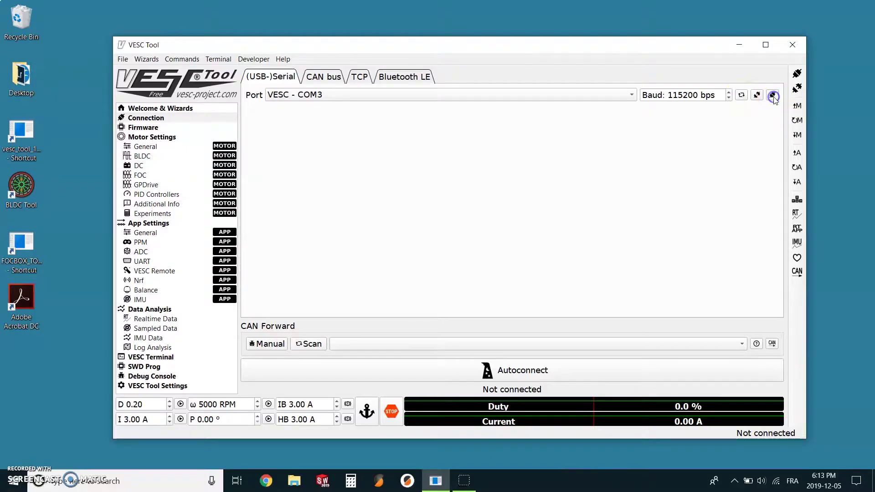
left_click(179, 109)
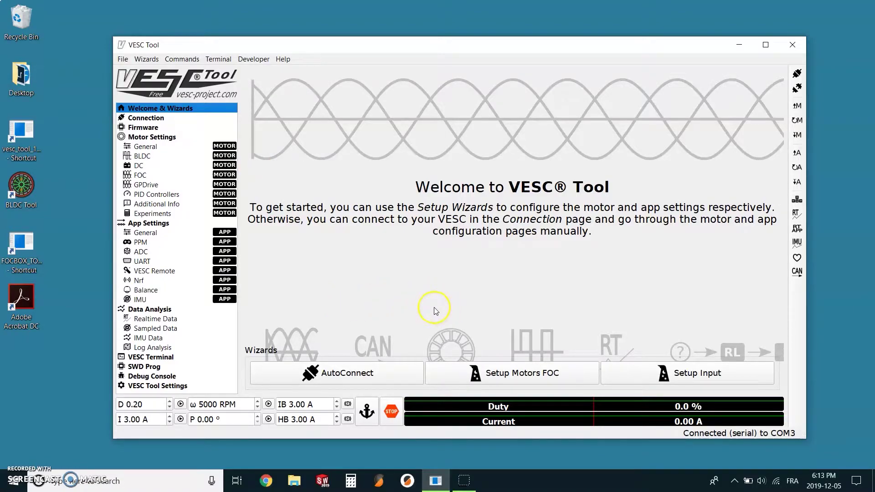
left_click(511, 382)
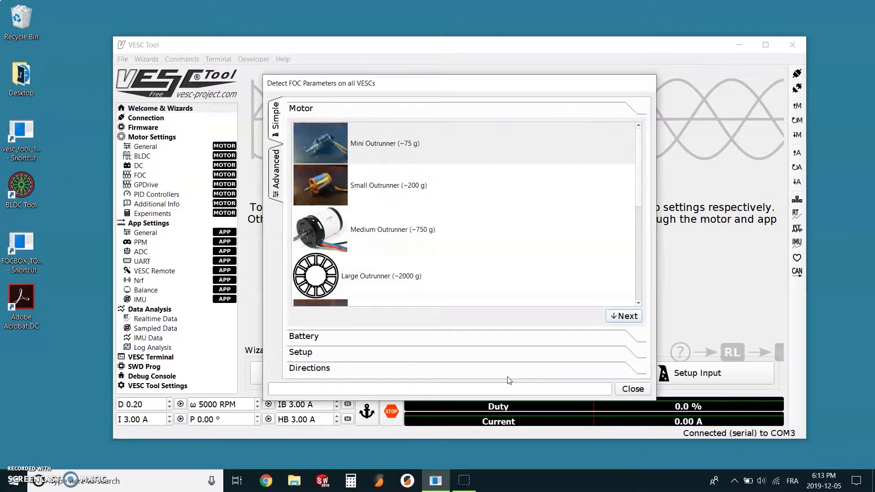
Pick Medium Outrunner (~750 g) as the motor in the FOC wizard and confirm its size
left_click(500, 376)
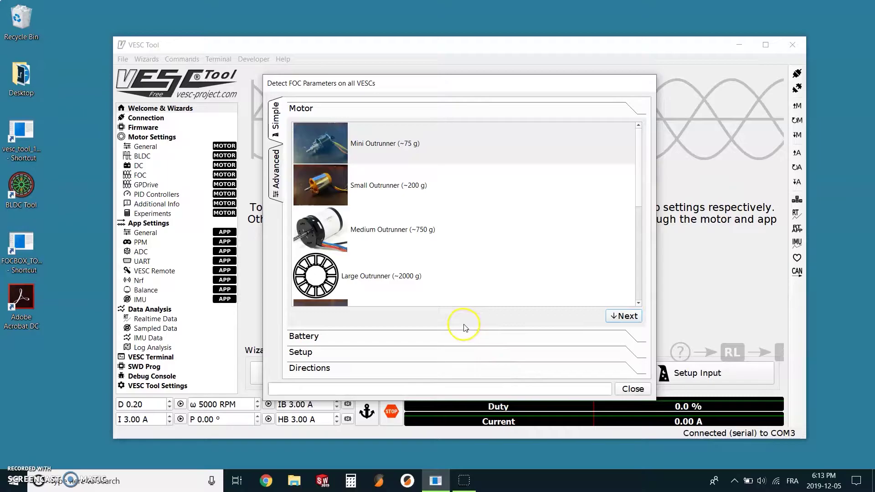
left_click(391, 239)
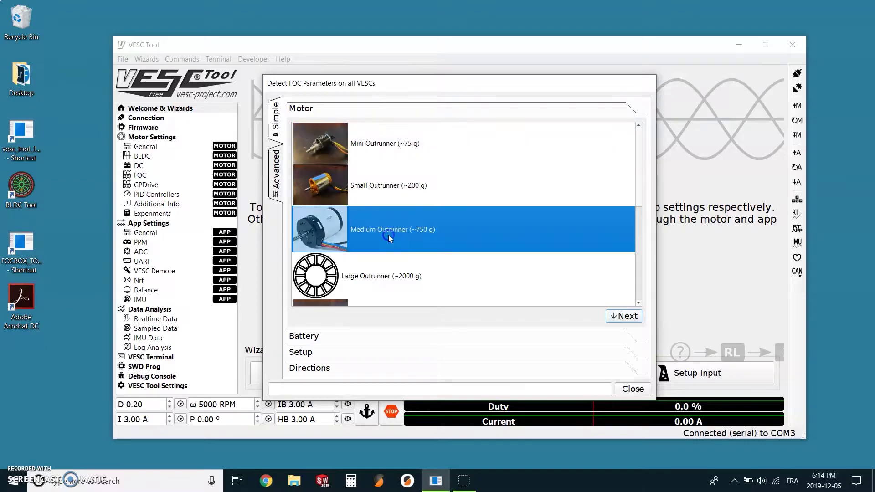
left_click(621, 315)
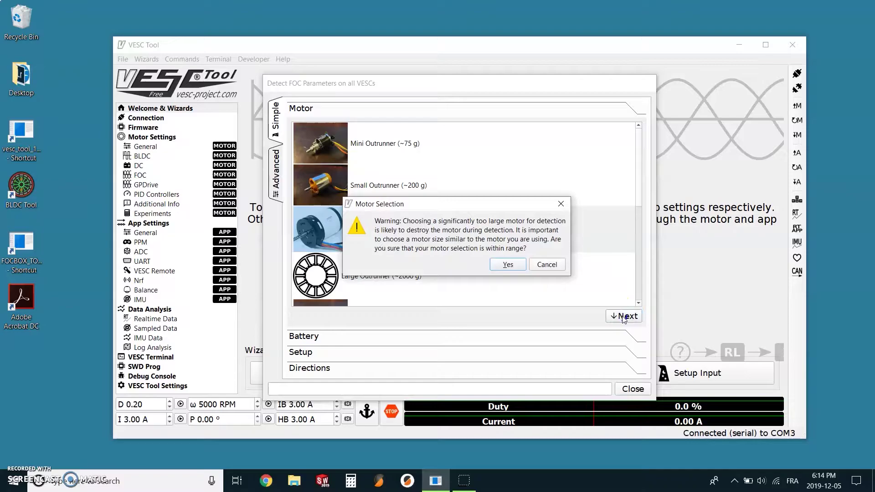
left_click(506, 266)
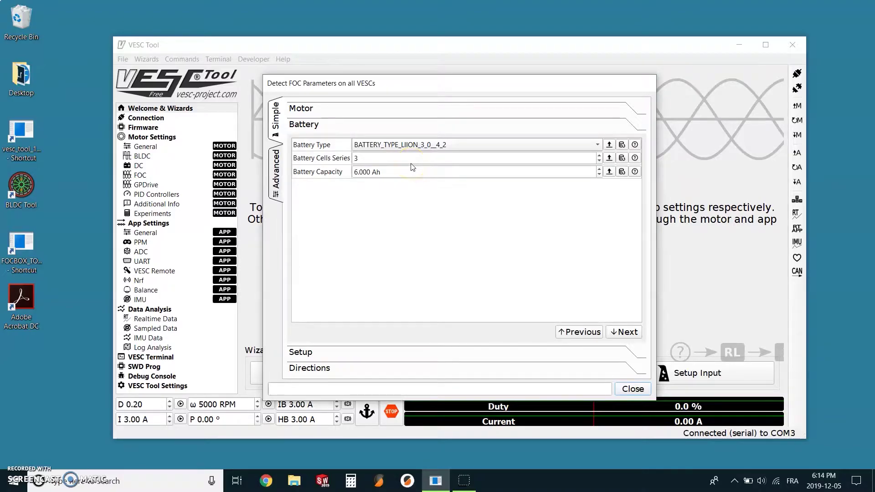
Set the battery to 5 cells in series with a 21.2 Ah capacity
left_click_drag(402, 159, 347, 160)
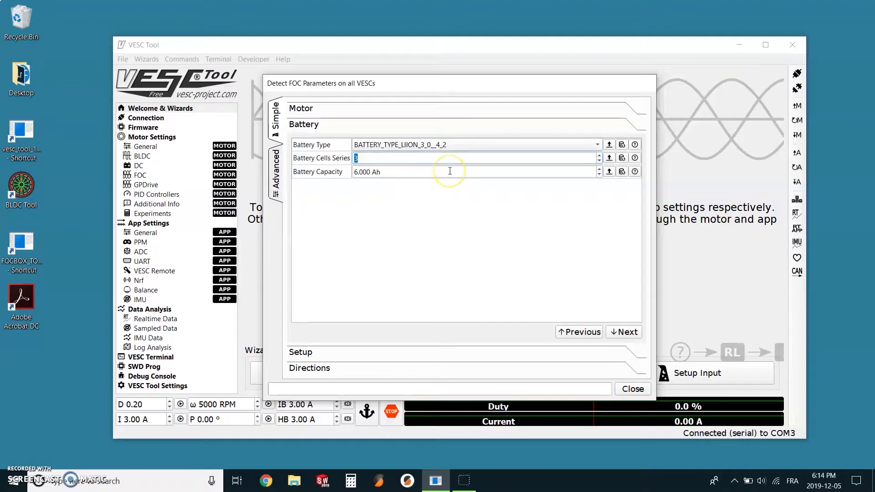
type("5")
triple_click(372, 173)
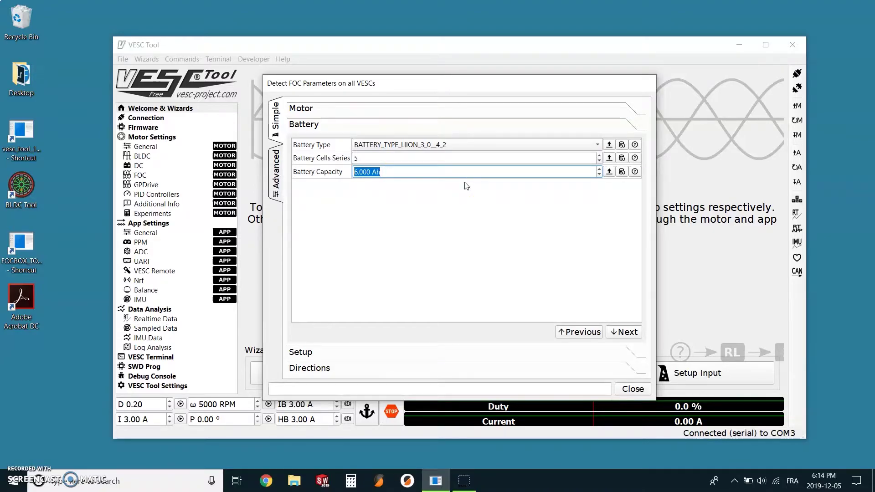
type("21.2")
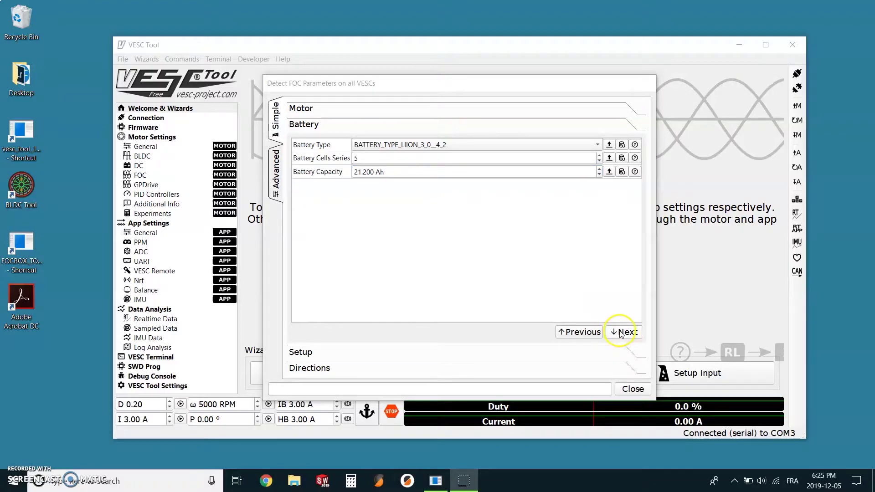
Enter motor pulley 20, wheel pulley 62 and wheel diameter 175 mm
left_click(618, 335)
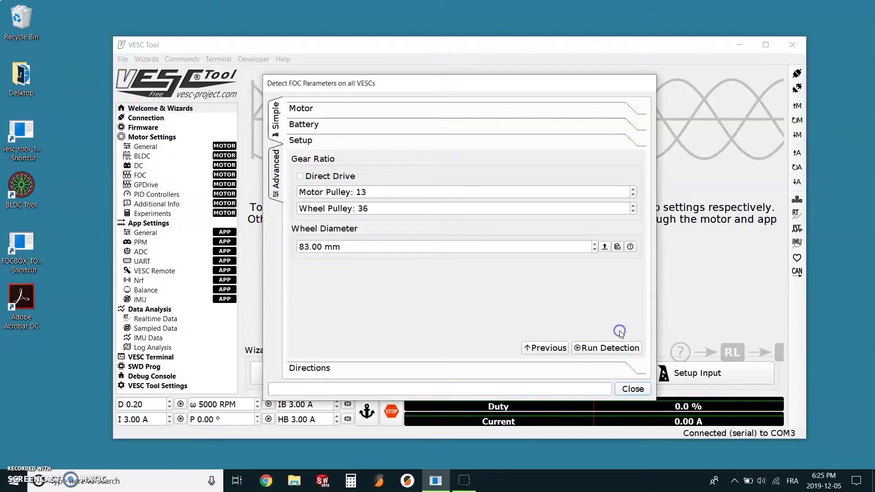
left_click_drag(438, 192, 354, 193)
type("20")
left_click(376, 209)
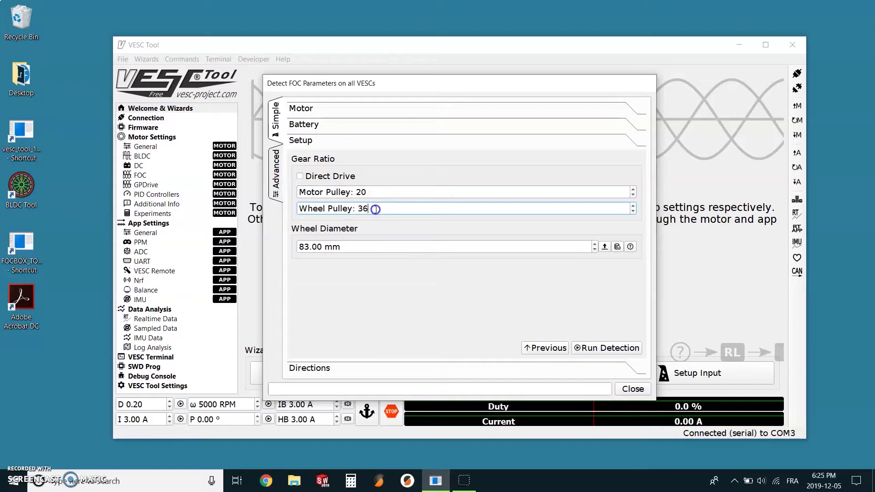
left_click_drag(375, 209, 357, 209)
type("62")
double_click(311, 247)
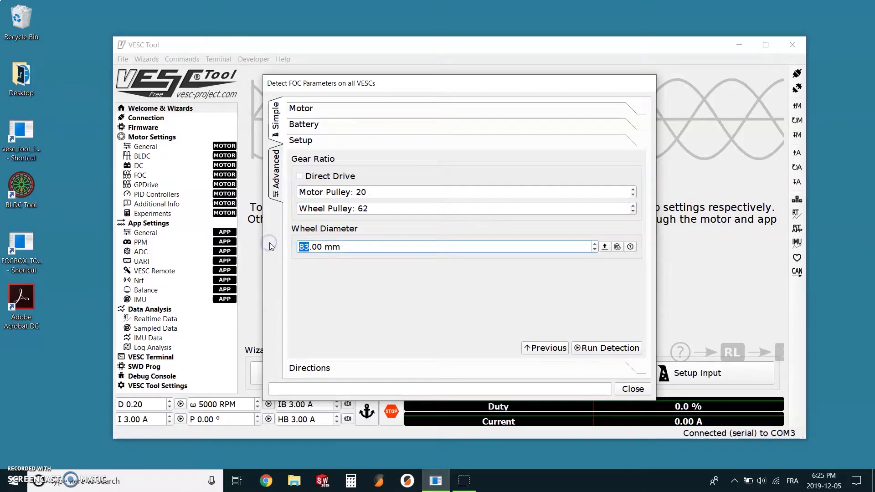
type("175")
left_click(474, 291)
Run FOC detection on both controllers, accept the results, and finish with default directions
left_click(585, 349)
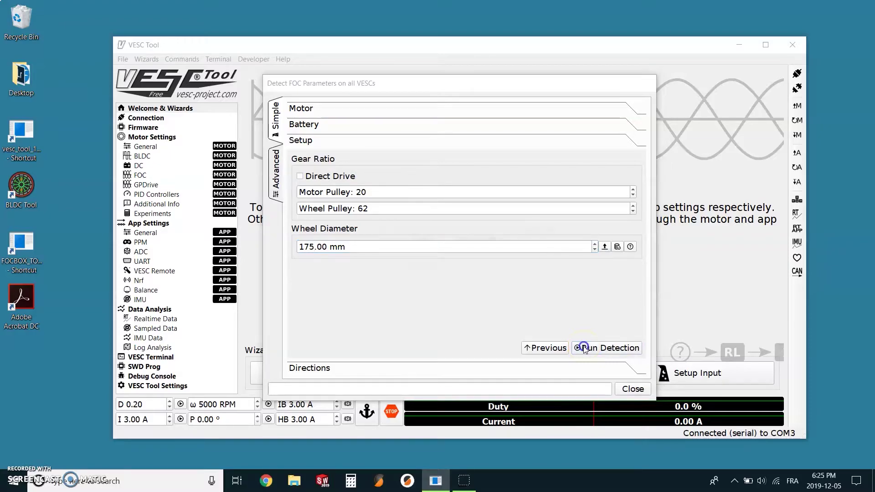
left_click(517, 263)
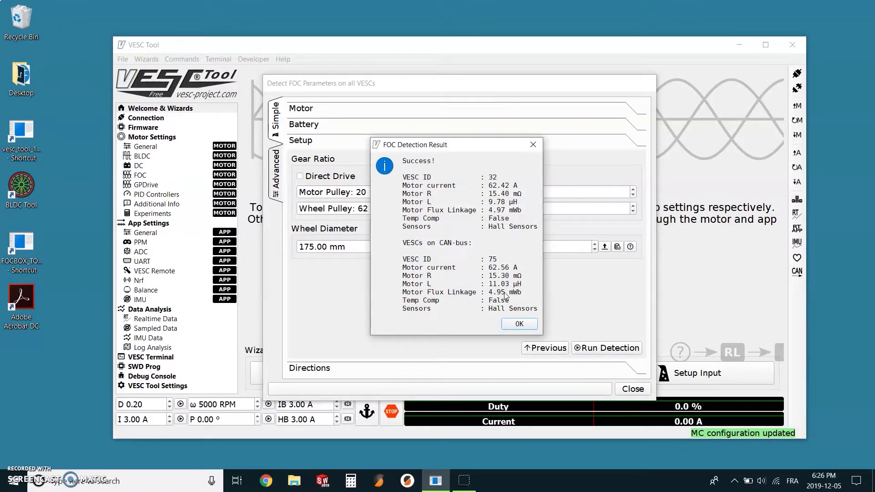
left_click(515, 327)
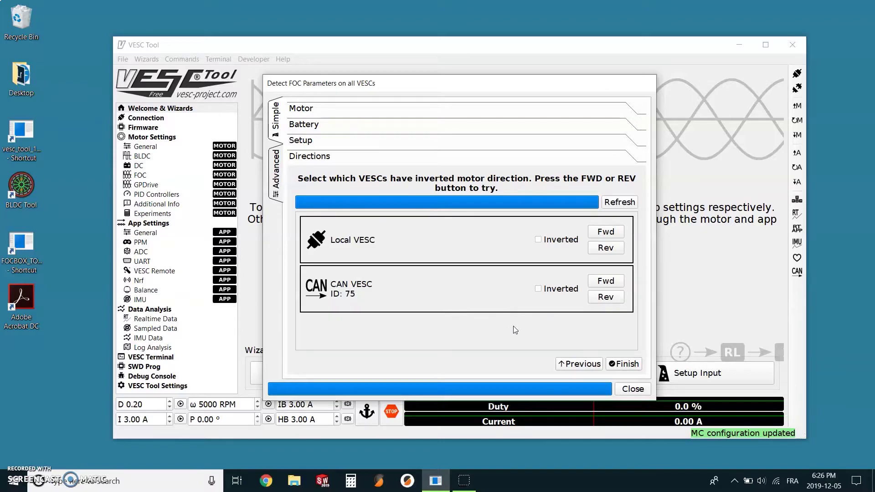
left_click(624, 365)
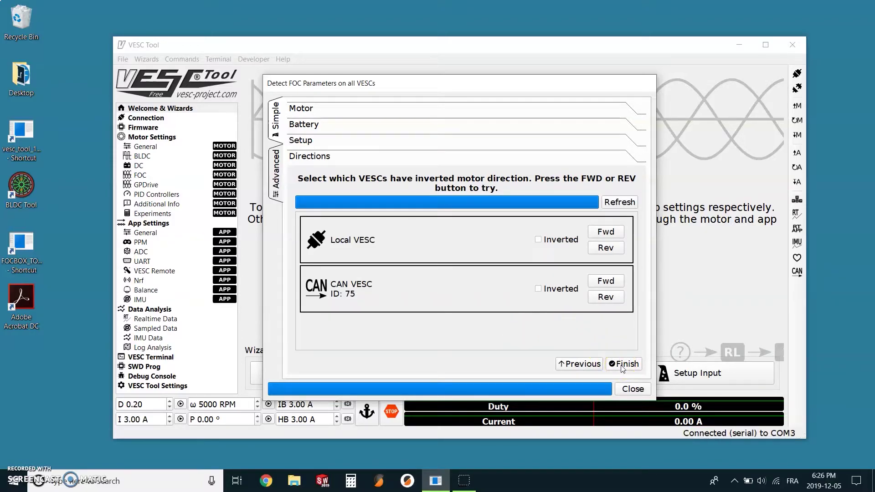
left_click(622, 365)
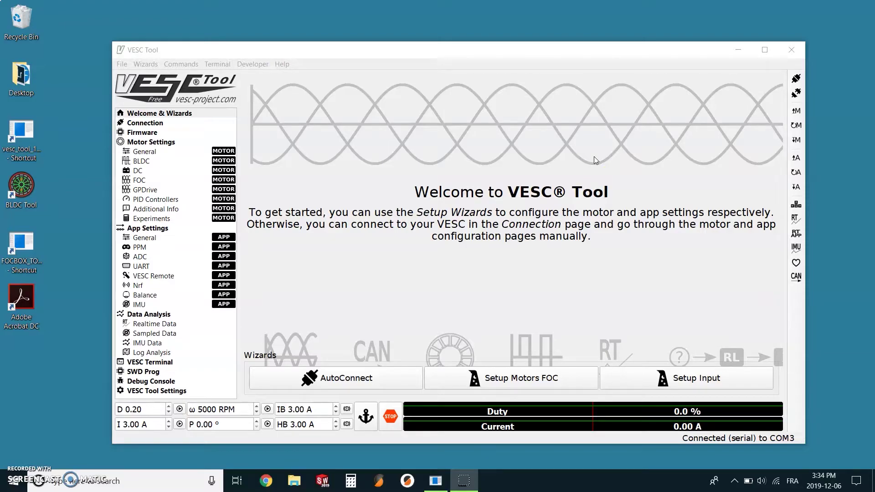
Change the first controller's Battery Current Max from 99 to 35 A and write the motor configuration
left_click(150, 153)
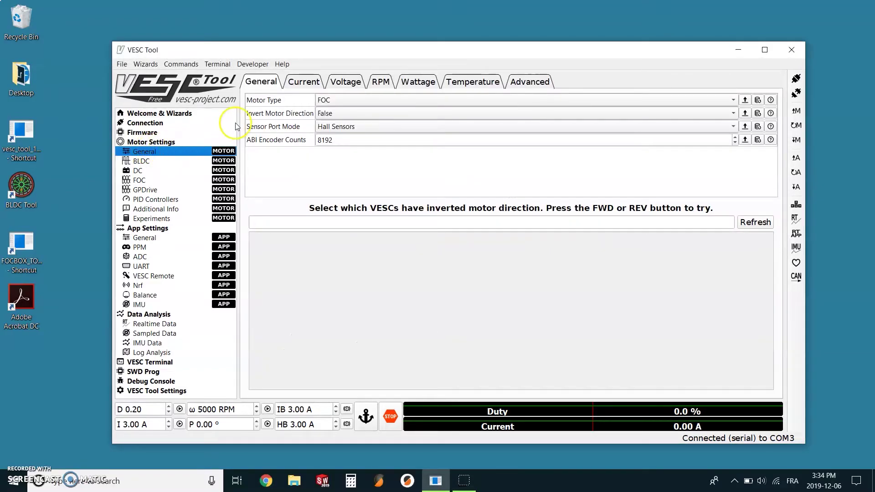
left_click(303, 82)
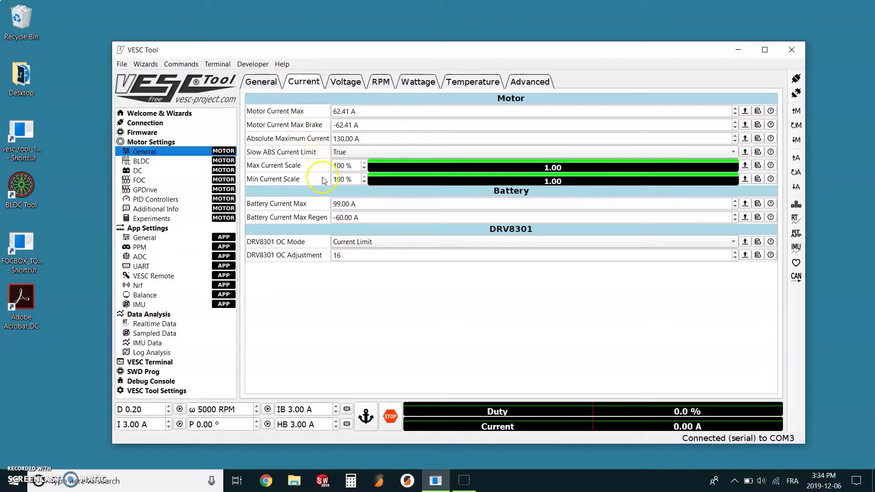
double_click(342, 204)
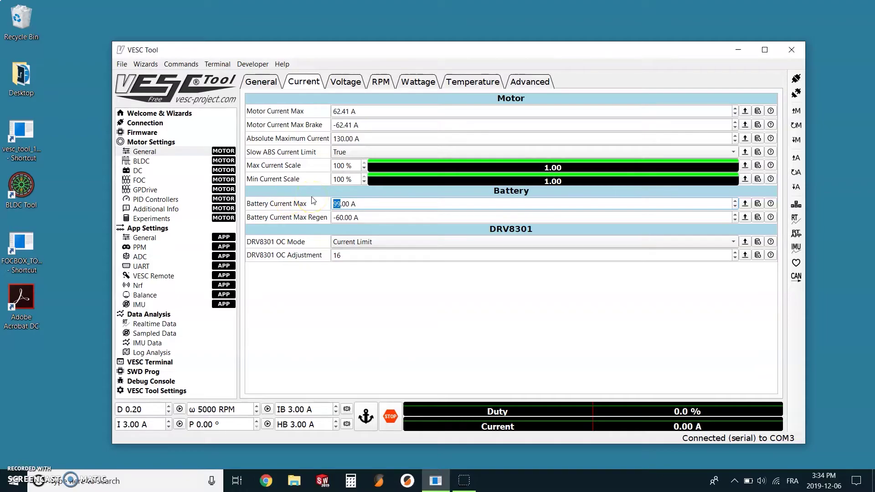
type("35")
left_click(796, 141)
Over CAN forwarding, set the second controller's Battery Current Max to 35 A and write it
left_click(796, 279)
left_click(796, 112)
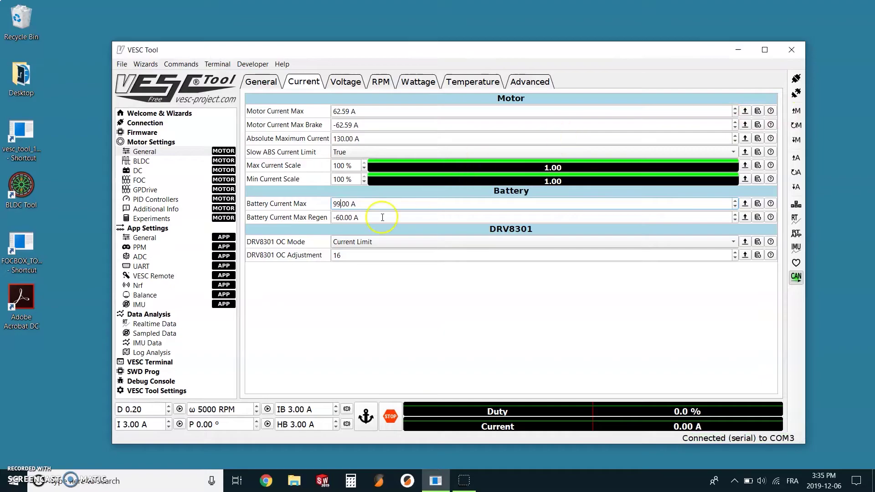
left_click(341, 203)
left_click_drag(335, 204, 308, 206)
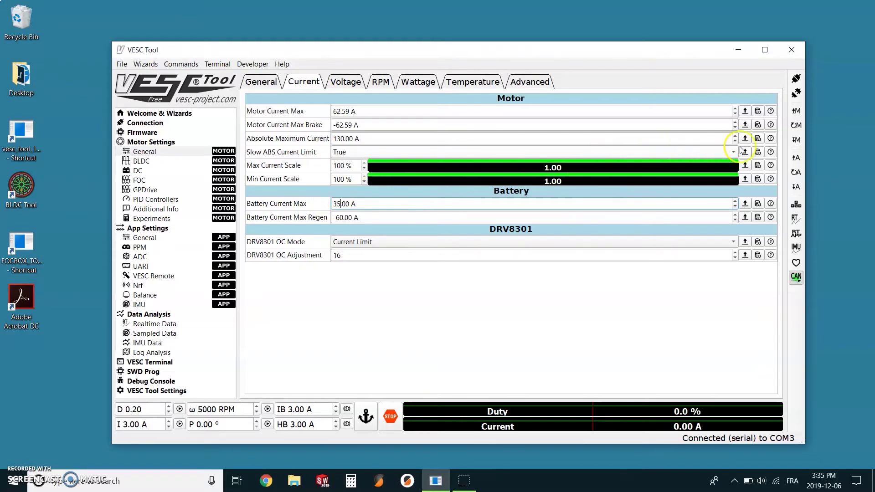
left_click(796, 141)
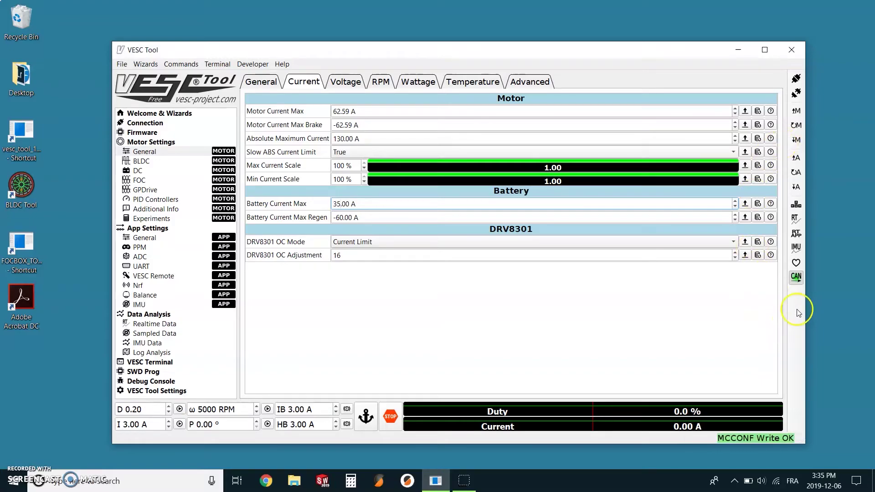
left_click(797, 278)
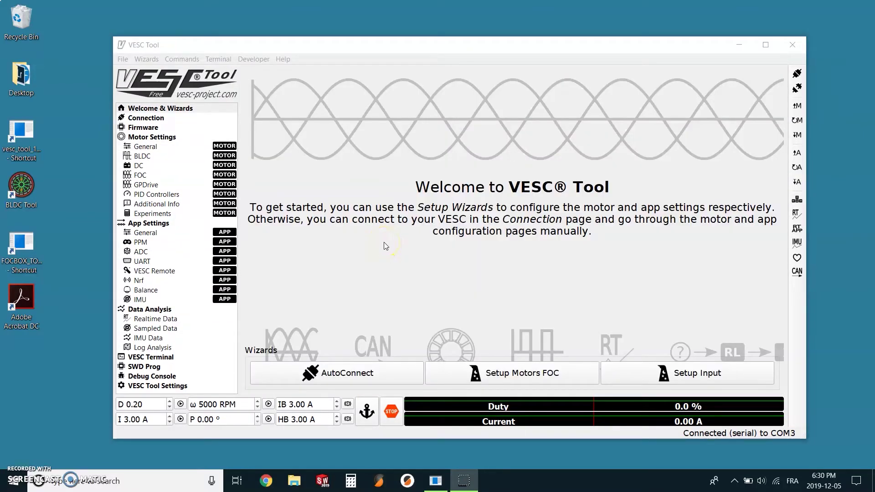
Launch the Input Setup Wizard from Welcome & Wizards and target This VESC (ID: 32)
left_click(176, 109)
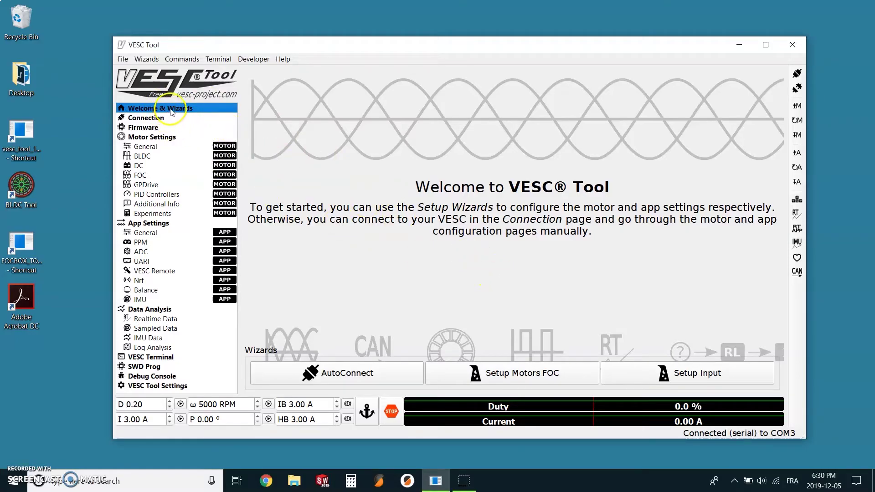
left_click(682, 375)
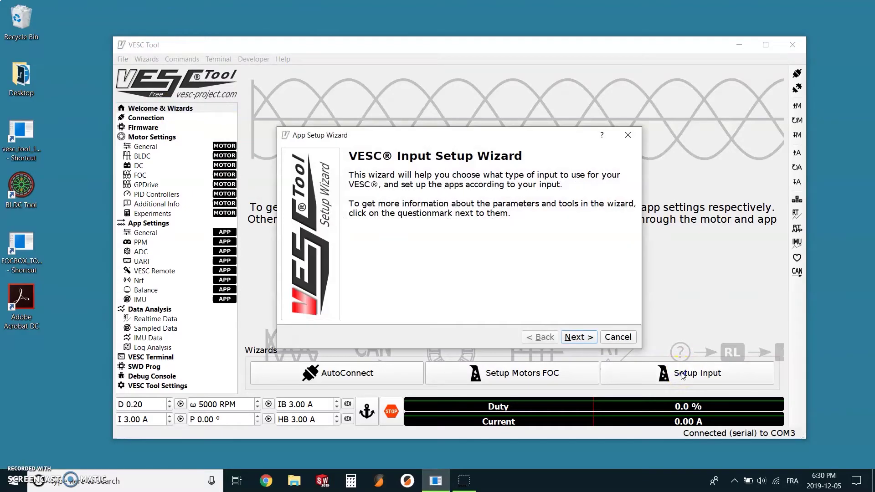
left_click(578, 338)
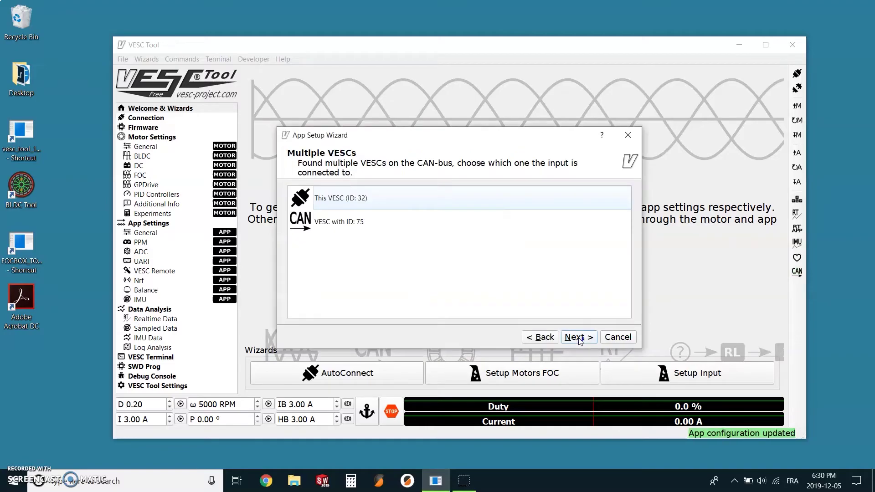
left_click(379, 196)
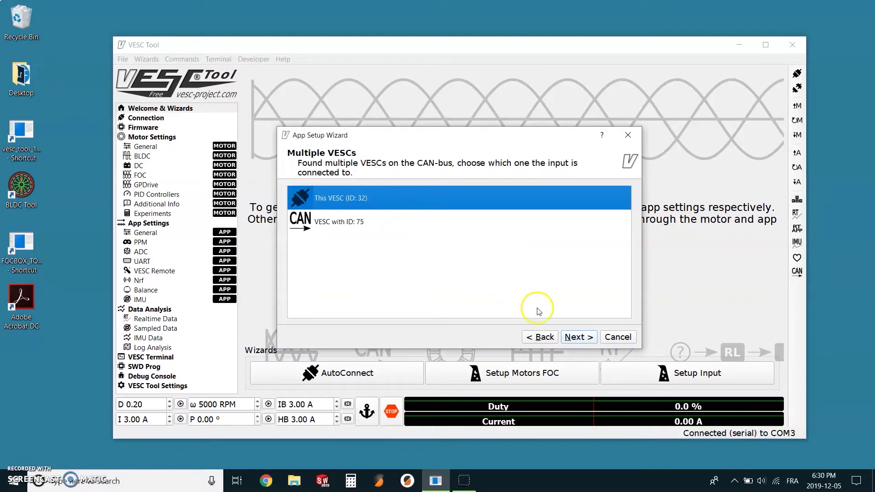
left_click(577, 337)
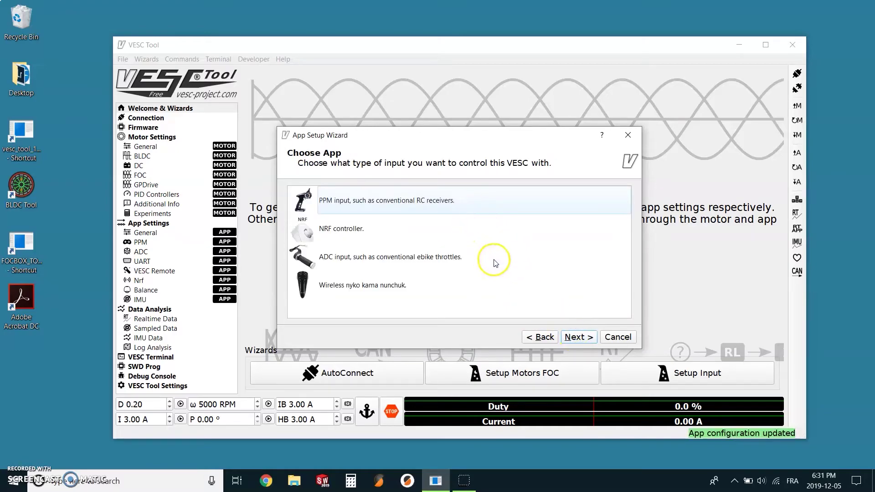
Select PPM input and apply the 1.2320–1.8310 ms pulse mapping with 1.5540 ms centre
left_click(436, 204)
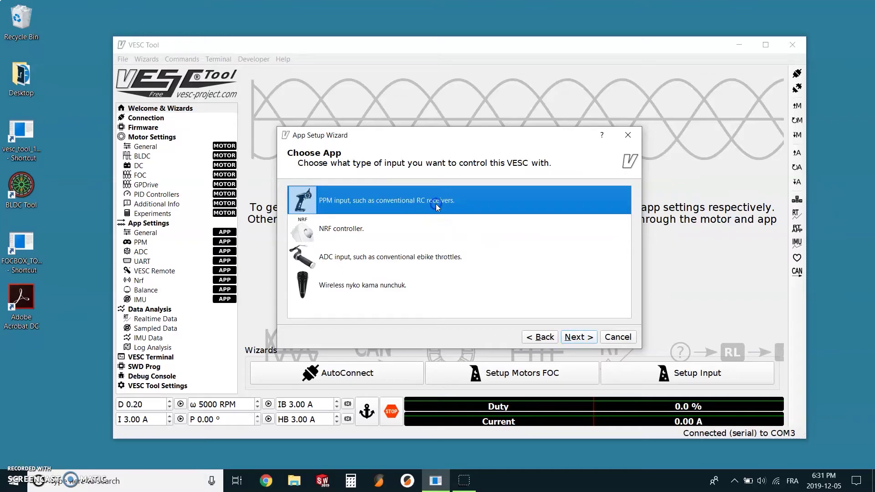
left_click(568, 338)
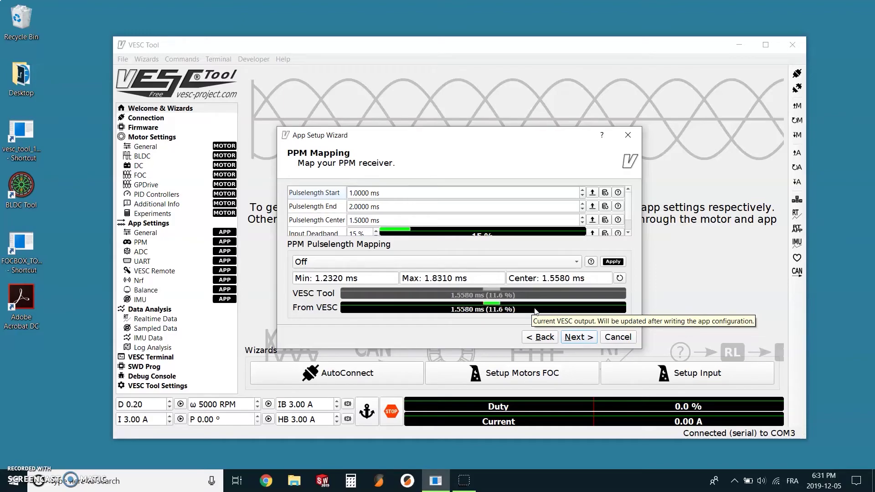
left_click(613, 262)
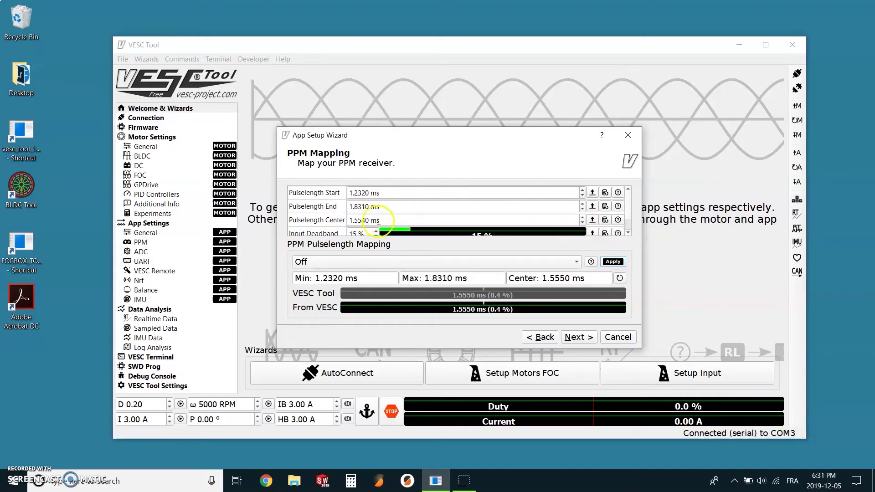
left_click(577, 337)
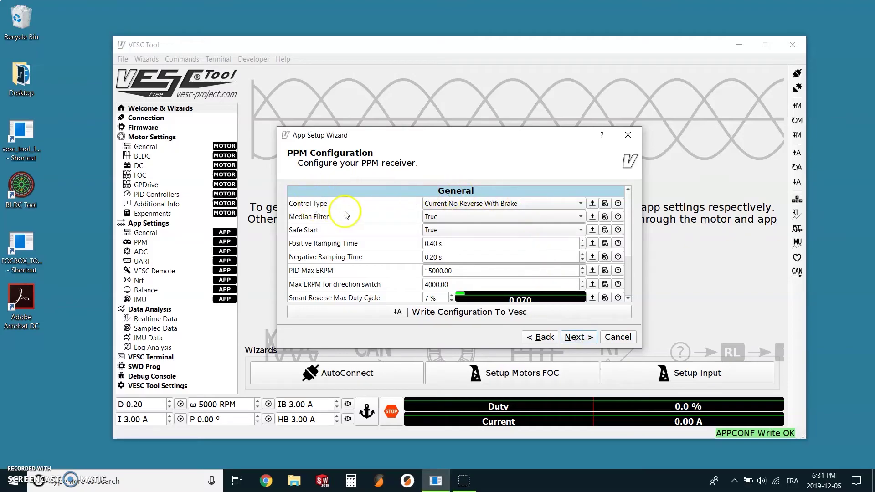
Keep the Current No Reverse With Brake control type and finish the wizard
left_click(456, 204)
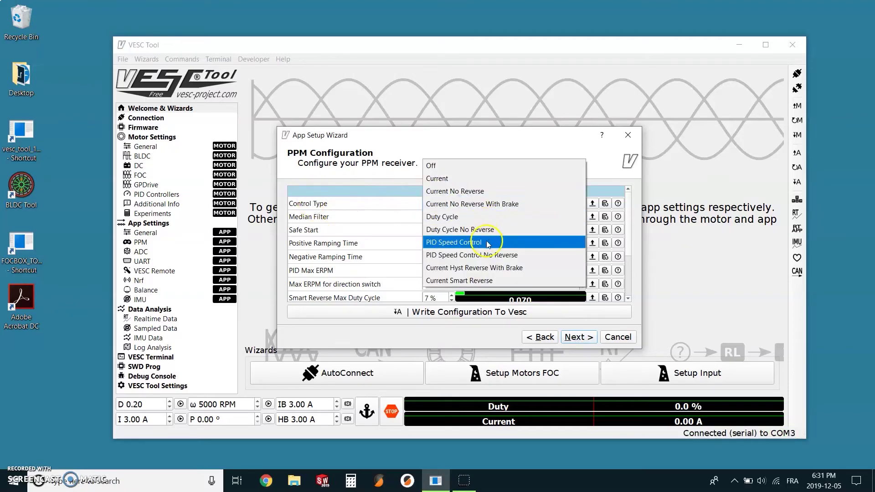
left_click(533, 205)
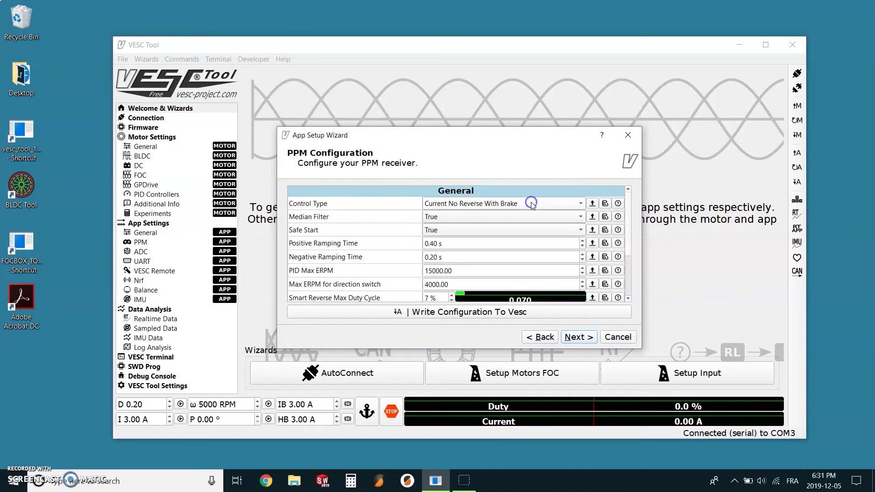
left_click(581, 339)
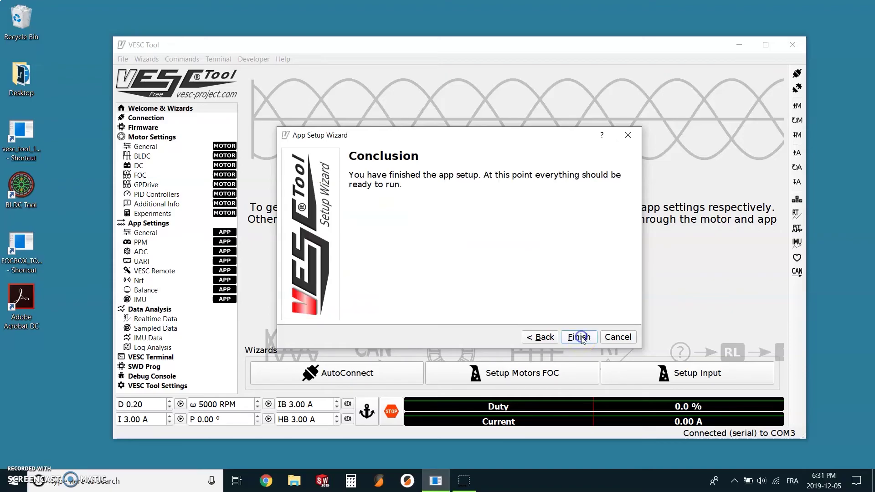
left_click(579, 337)
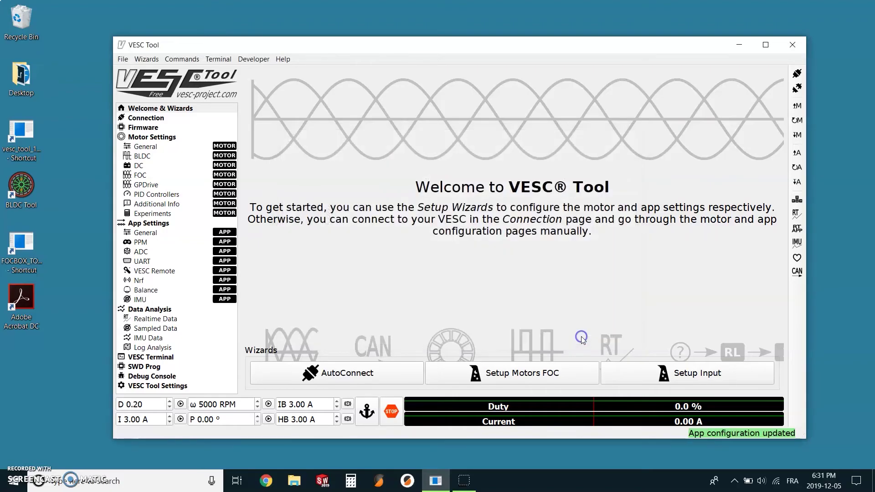